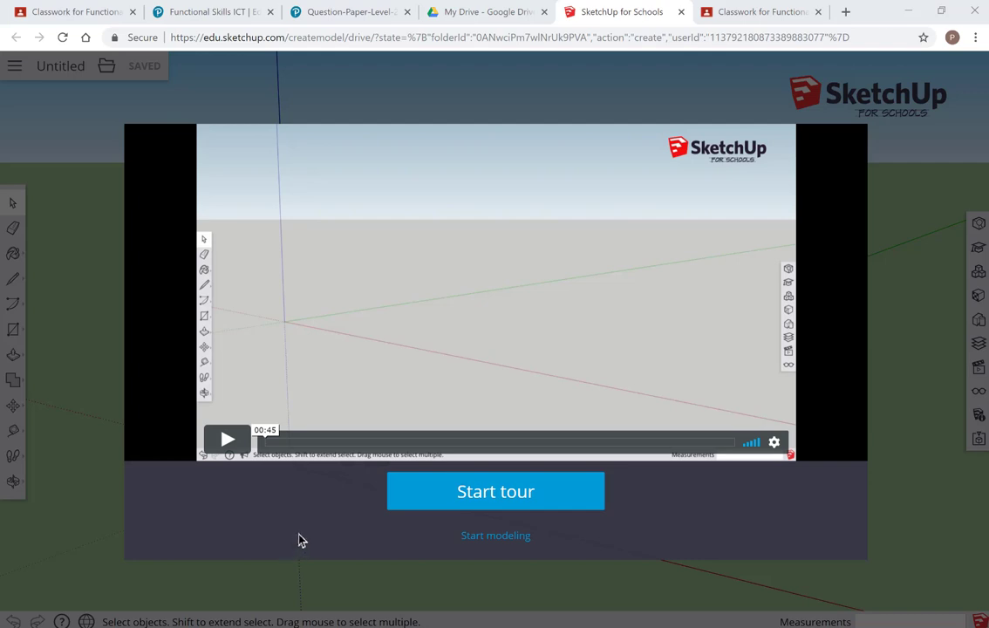
Skip the welcome tour, decline the unsaved model, and start a new Simple Template - Meters model.
{"action": "left_click", "coordinate": [483, 541]}
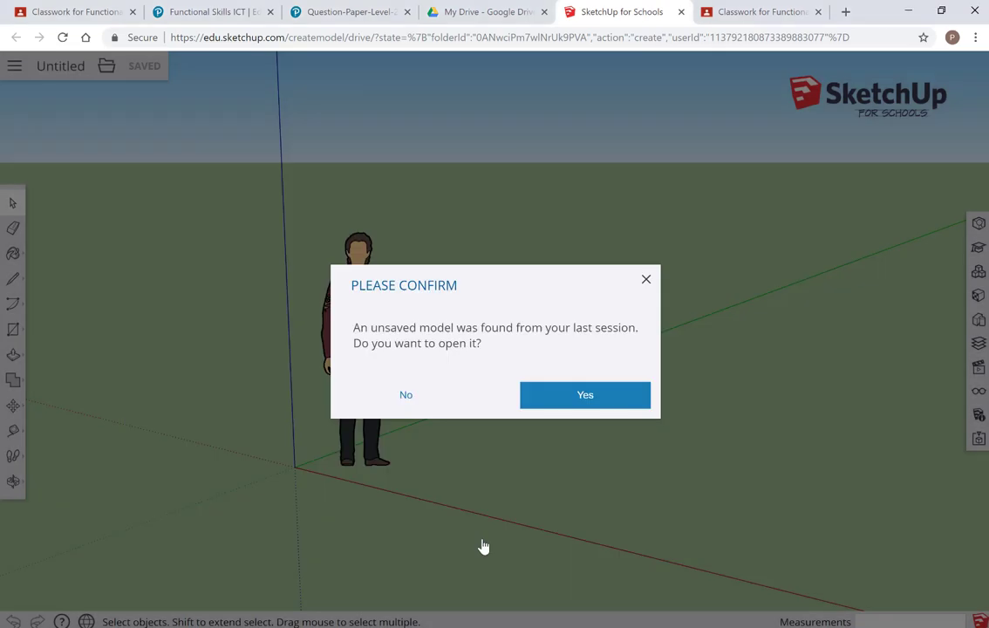
{"action": "left_click", "coordinate": [407, 397]}
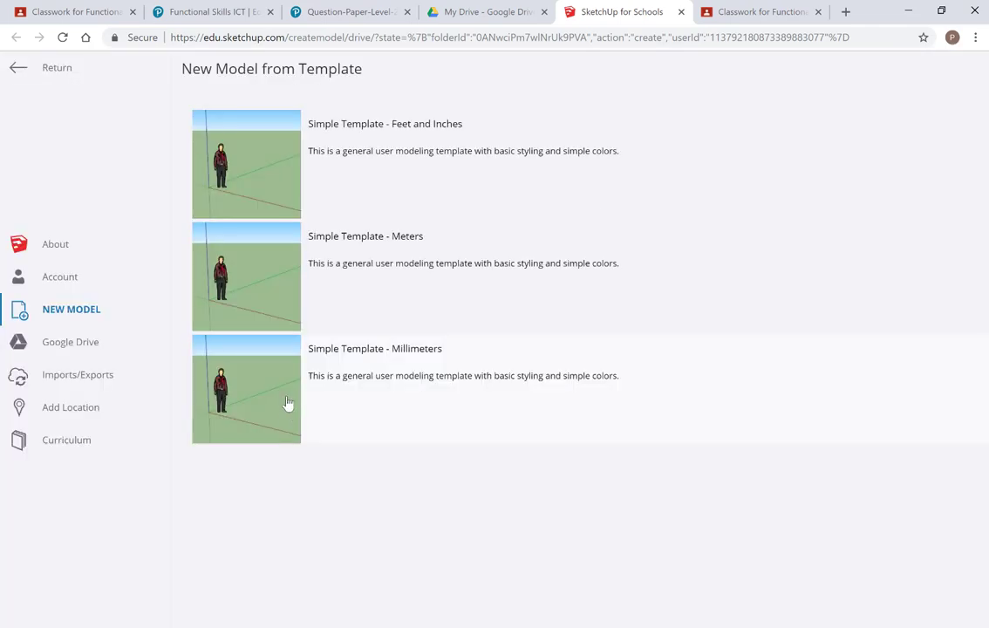
{"action": "left_click", "coordinate": [267, 273]}
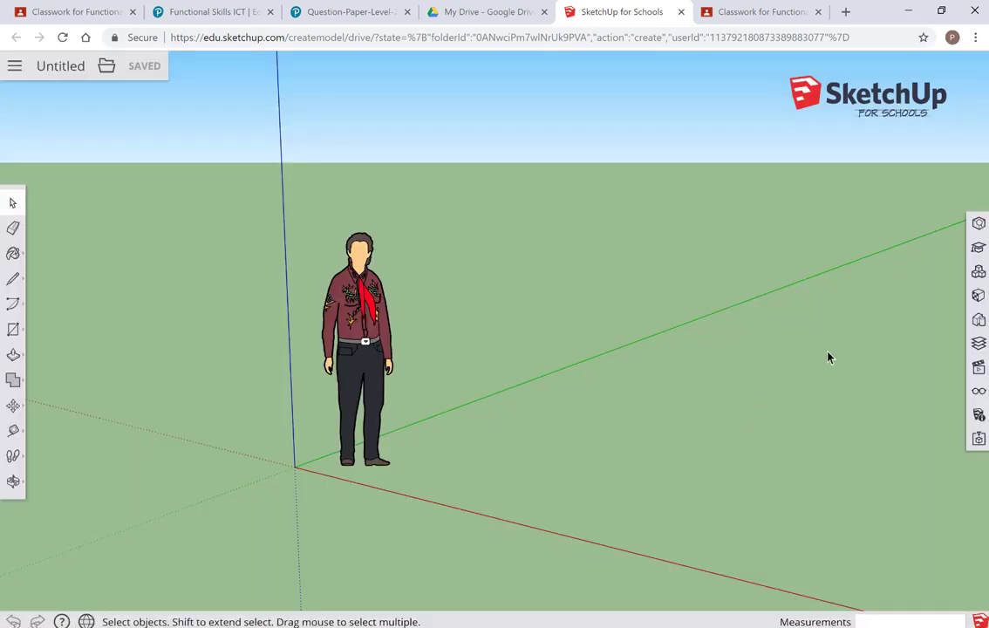
Erase the default standing human figure from the scene.
{"action": "right_click", "coordinate": [357, 311]}
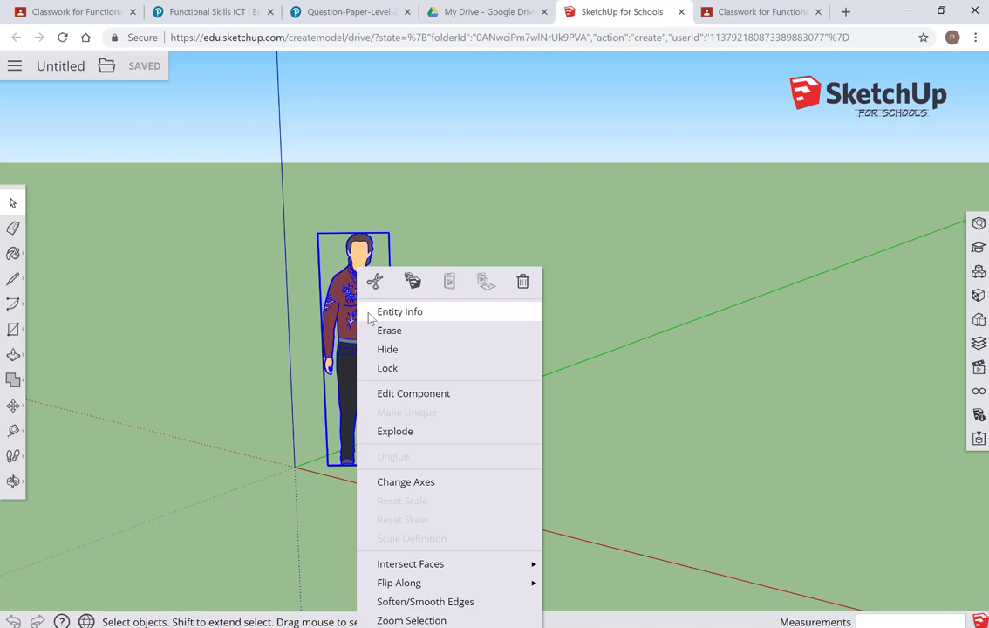
{"action": "left_click", "coordinate": [389, 331]}
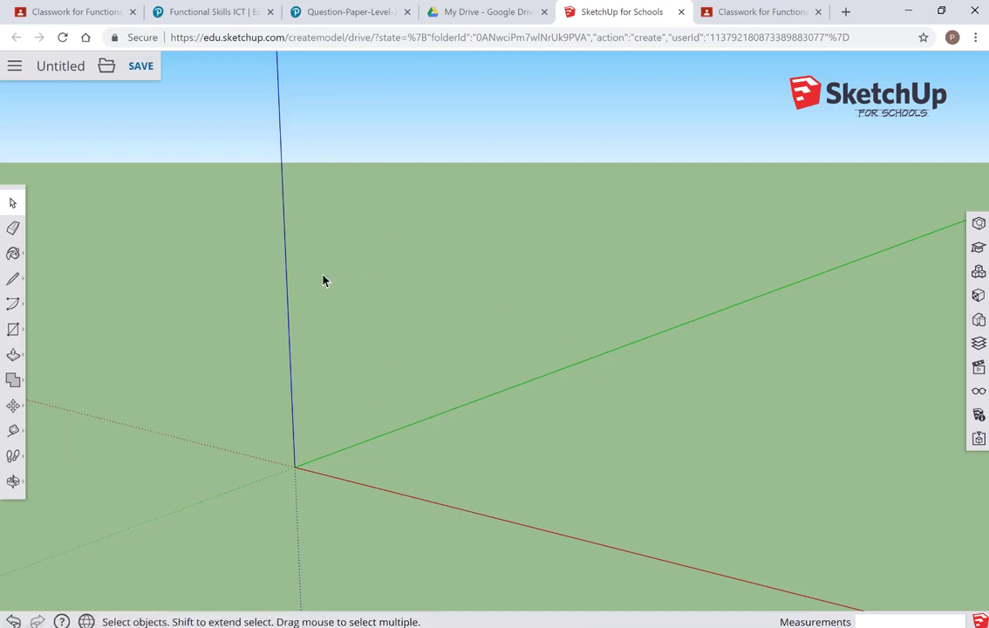
{"action": "left_click", "coordinate": [13, 485]}
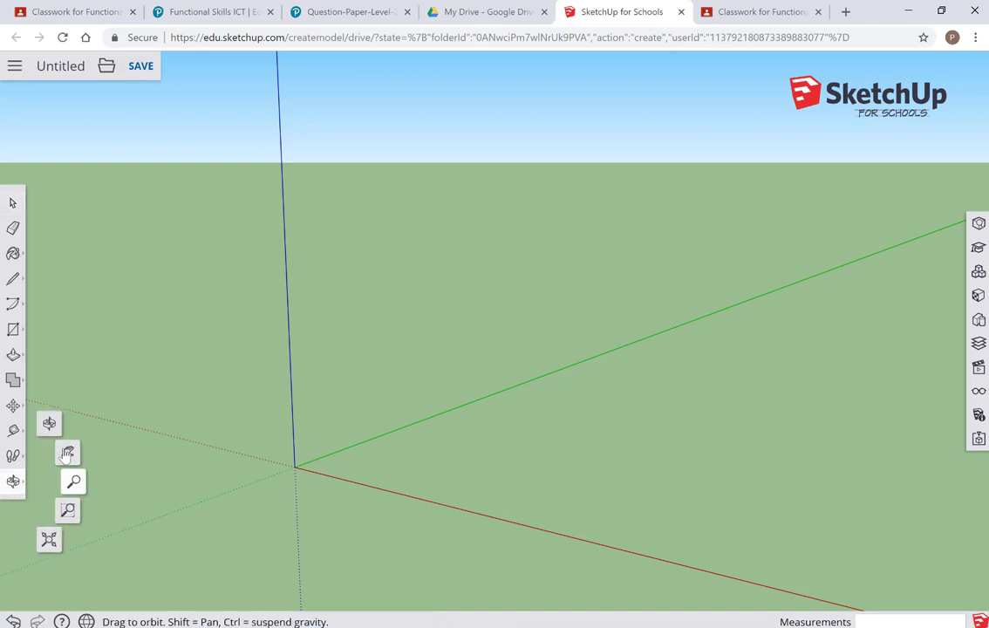
{"action": "left_click", "coordinate": [49, 425]}
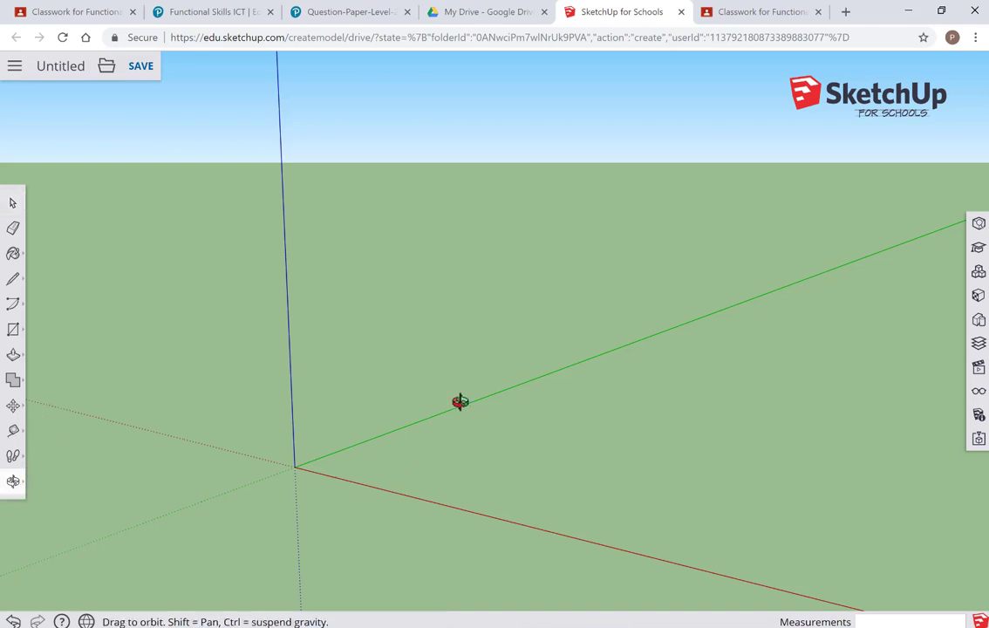
{"action": "mouse_move", "coordinate": [458, 400]}
{"action": "left_mouse_down"}
{"action": "mouse_move", "coordinate": [514, 480]}
{"action": "mouse_move", "coordinate": [543, 469]}
{"action": "mouse_move", "coordinate": [472, 411]}
{"action": "mouse_move", "coordinate": [433, 392]}
{"action": "mouse_move", "coordinate": [457, 409]}
{"action": "left_mouse_up"}
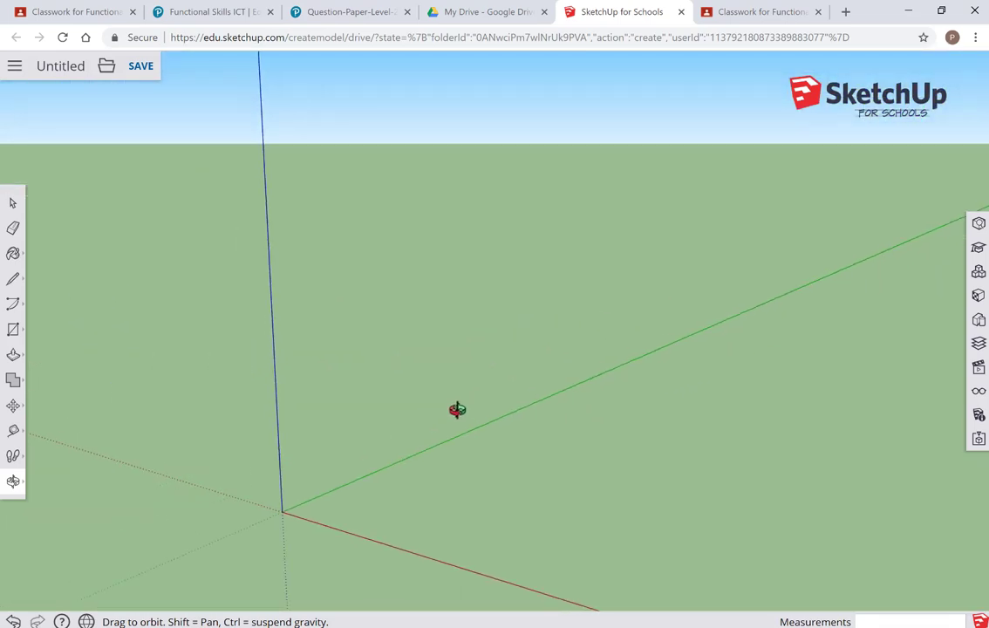
{"action": "left_click", "coordinate": [22, 484]}
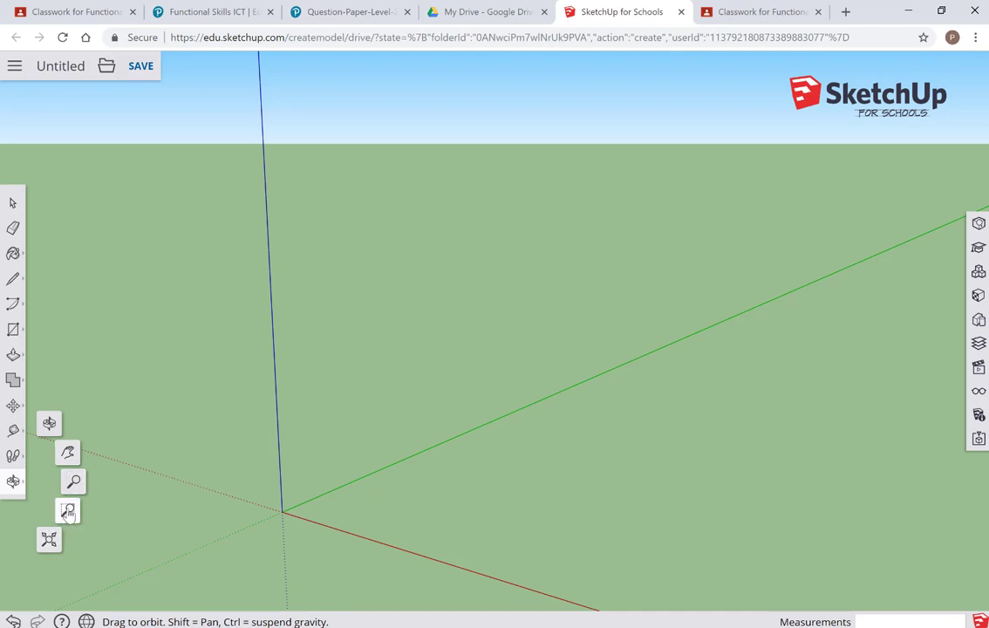
{"action": "left_click", "coordinate": [74, 483]}
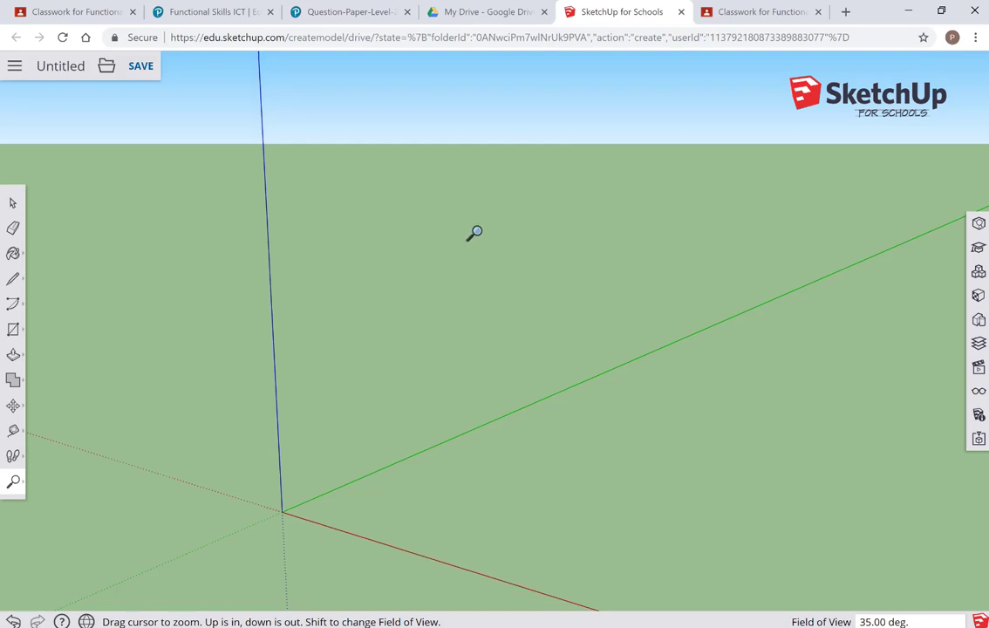
{"action": "scroll", "coordinate": [474, 232], "scroll_direction": "down", "scroll_amount": 5}
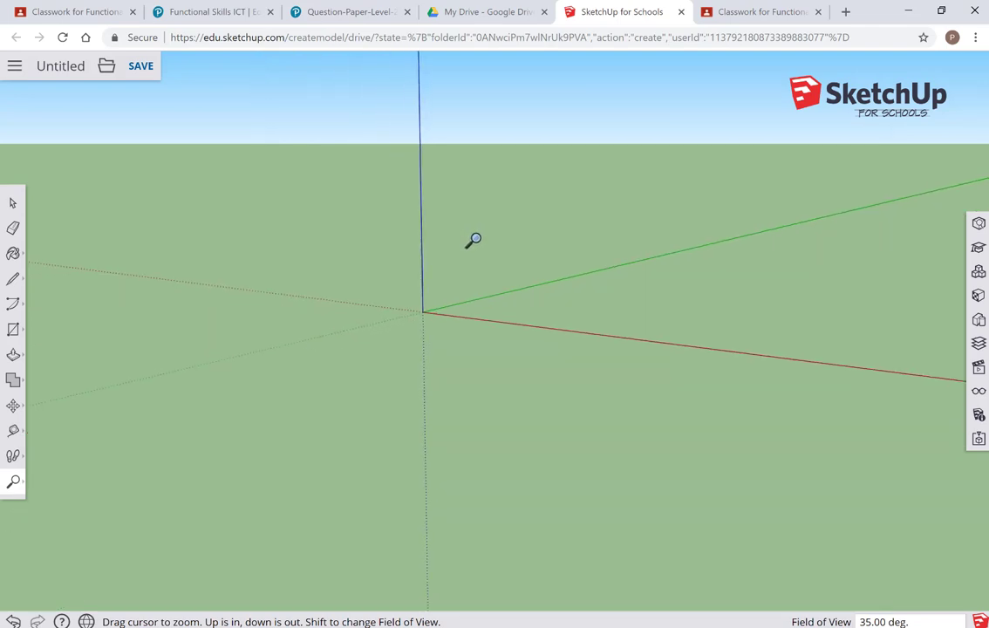
{"action": "scroll", "coordinate": [475, 240], "scroll_direction": "up", "scroll_amount": 5}
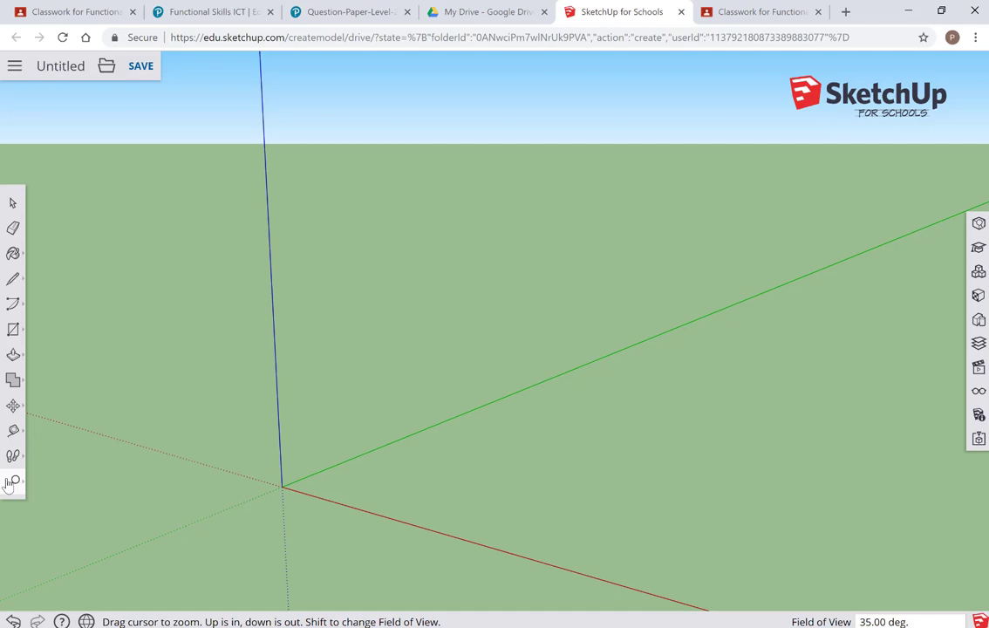
{"action": "mouse_move", "coordinate": [16, 481]}
{"action": "left_click", "coordinate": [68, 454]}
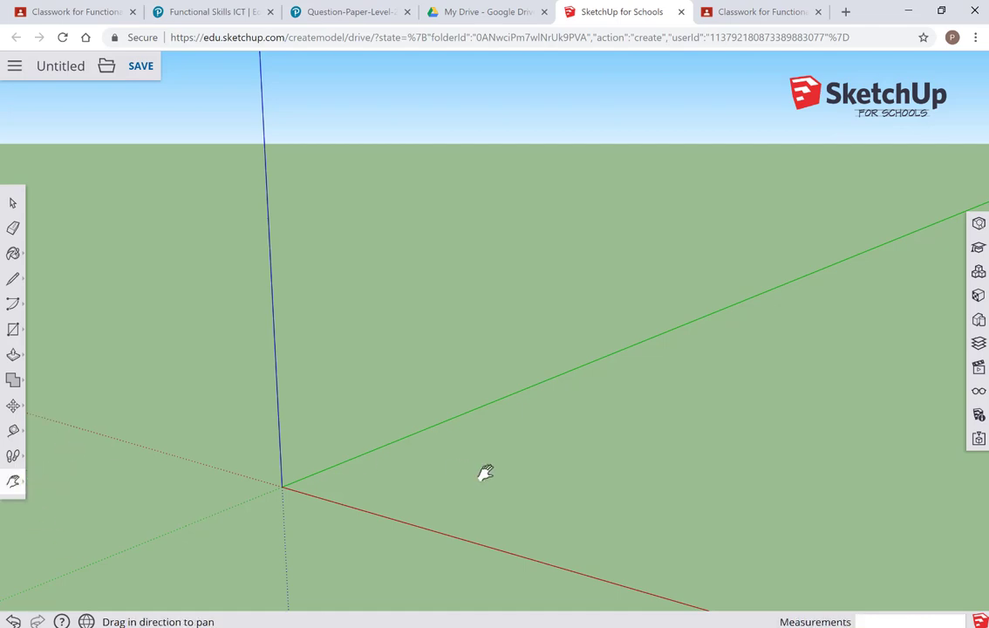
{"action": "left_click_drag", "start_coordinate": [484, 471], "coordinate": [383, 426]}
{"action": "mouse_move", "coordinate": [12, 485]}
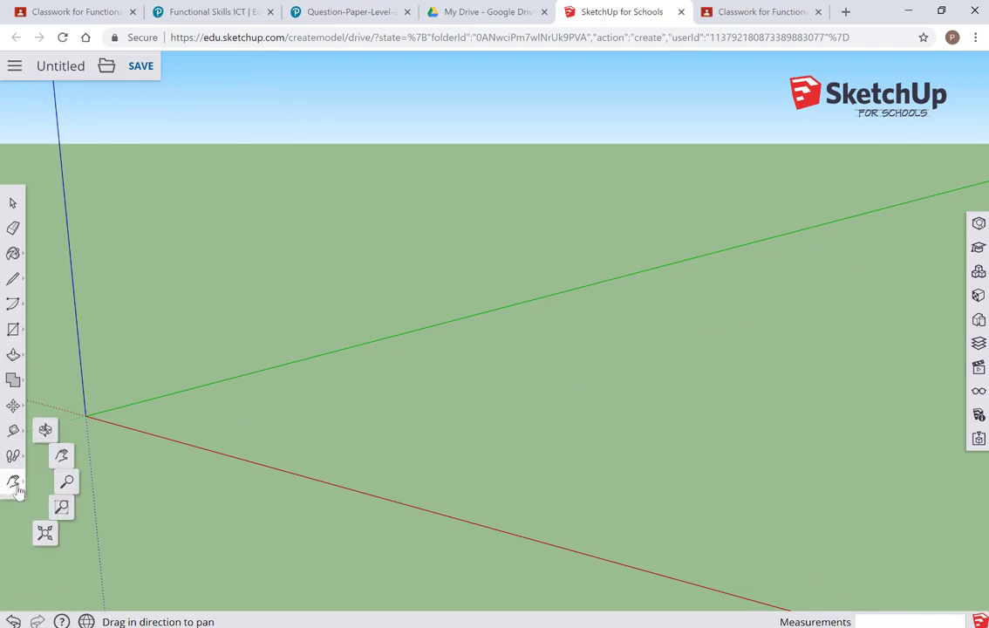
{"action": "left_click", "coordinate": [28, 397]}
{"action": "left_click_drag", "start_coordinate": [486, 339], "coordinate": [502, 370]}
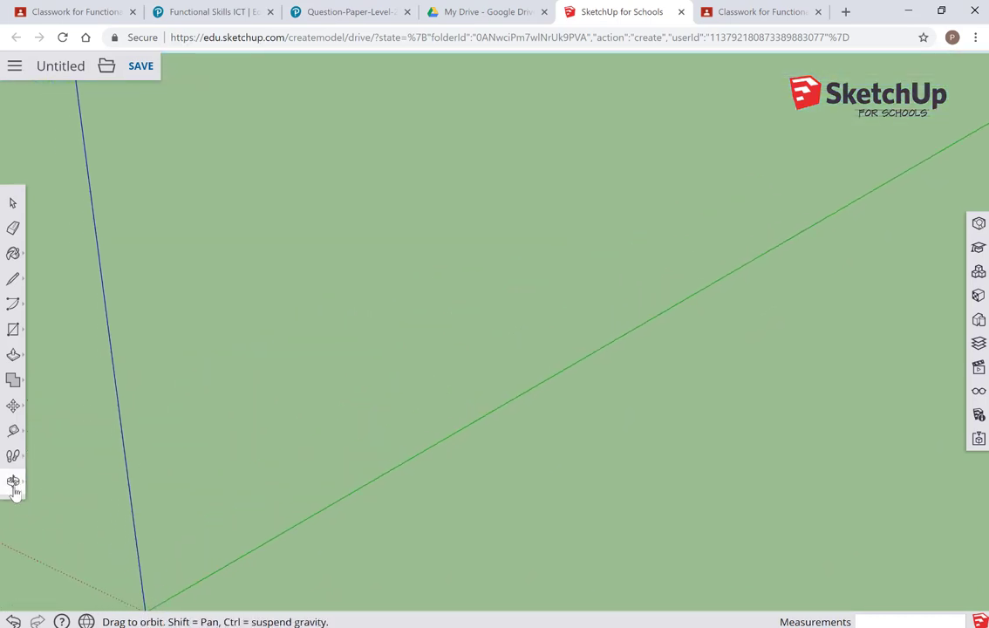
{"action": "mouse_move", "coordinate": [14, 485]}
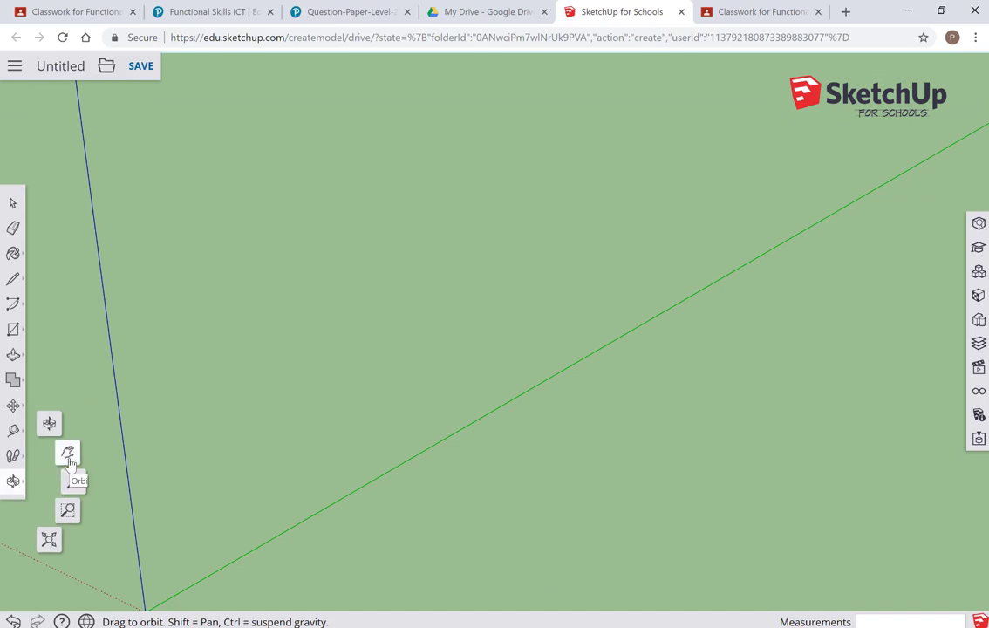
{"action": "left_click", "coordinate": [69, 462]}
{"action": "left_click_drag", "start_coordinate": [592, 519], "coordinate": [340, 159]}
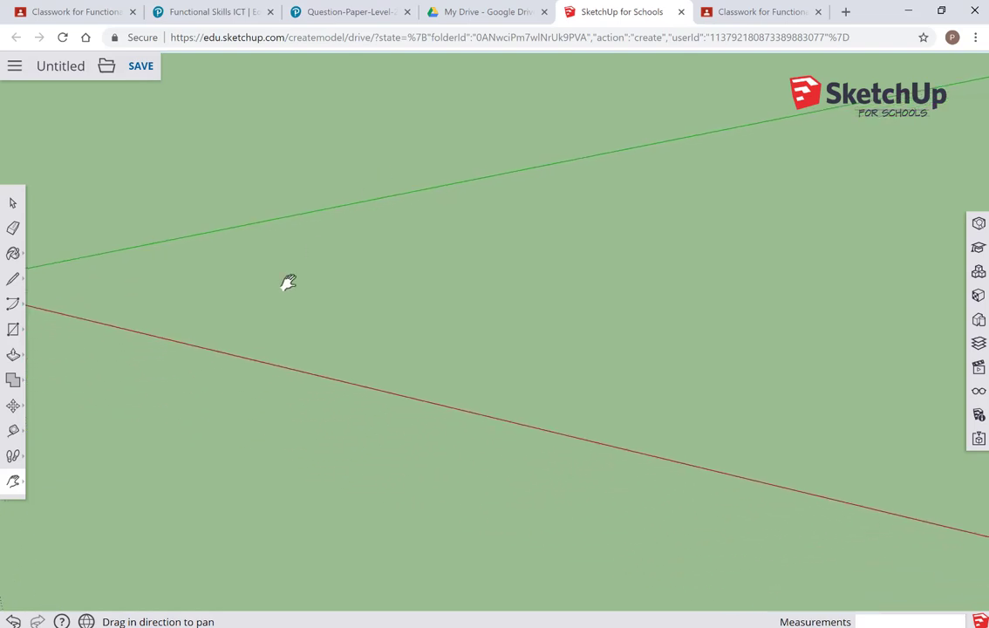
{"action": "left_click", "coordinate": [12, 495]}
{"action": "left_click", "coordinate": [49, 422]}
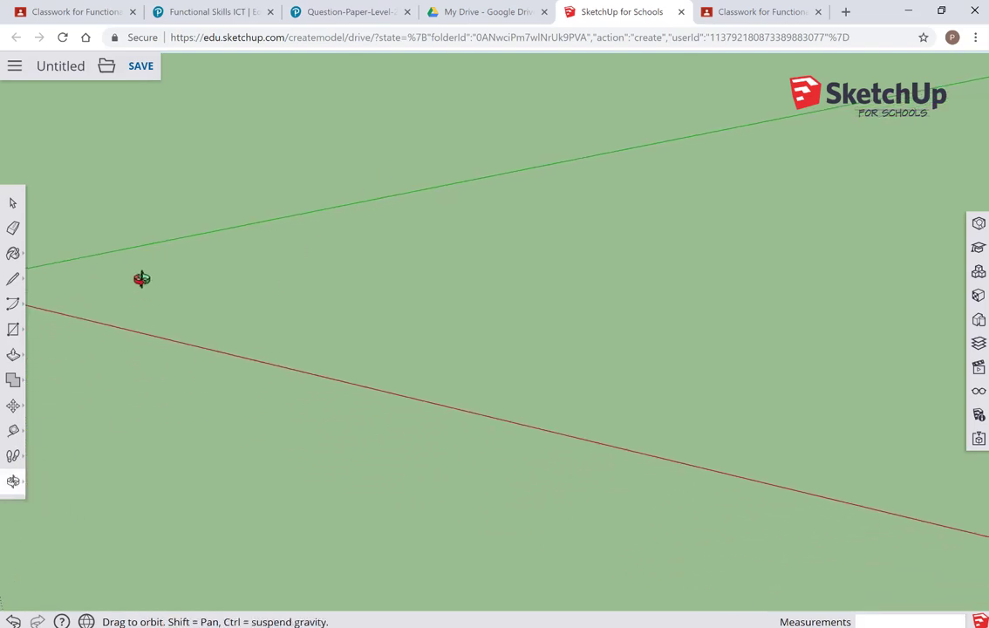
{"action": "left_click_drag", "start_coordinate": [142, 278], "coordinate": [54, 486]}
{"action": "left_click", "coordinate": [16, 484]}
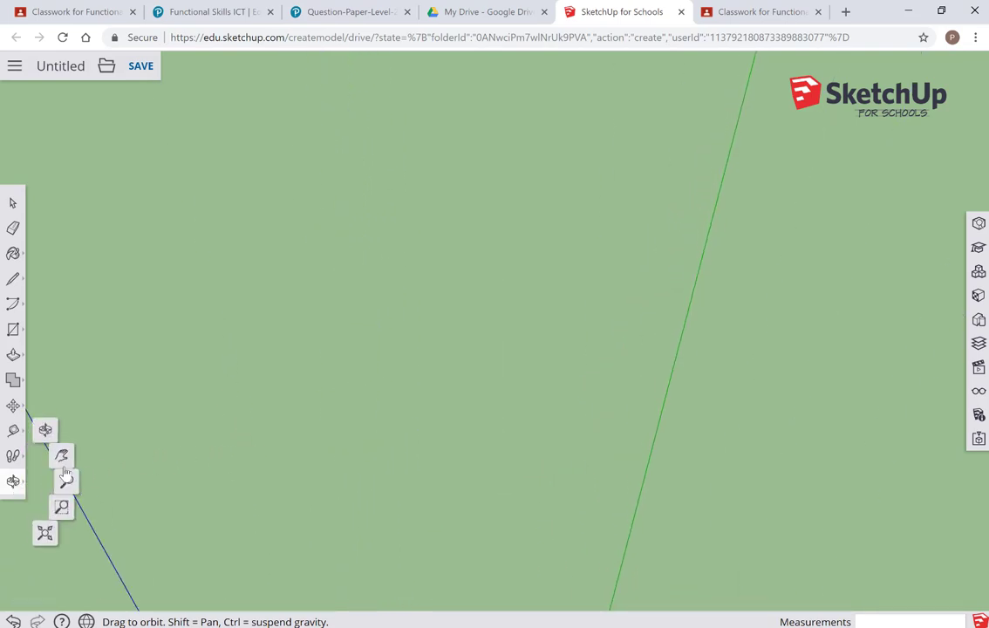
{"action": "left_click", "coordinate": [49, 423]}
{"action": "left_click_drag", "start_coordinate": [402, 475], "coordinate": [395, 313]}
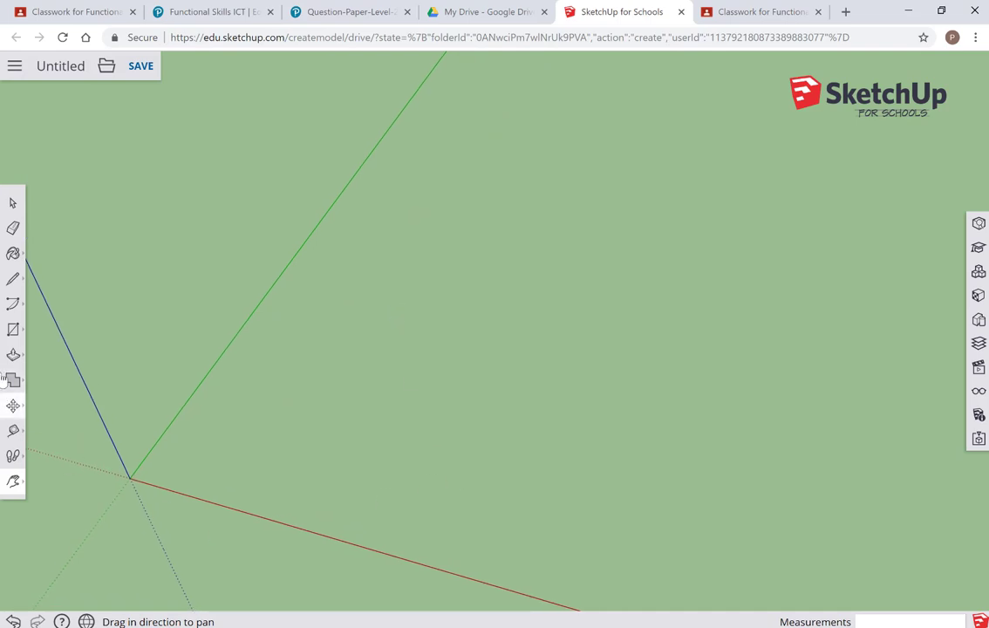
Draw a circle with a 1.25 m radius on the ground plane.
{"action": "left_click", "coordinate": [14, 356]}
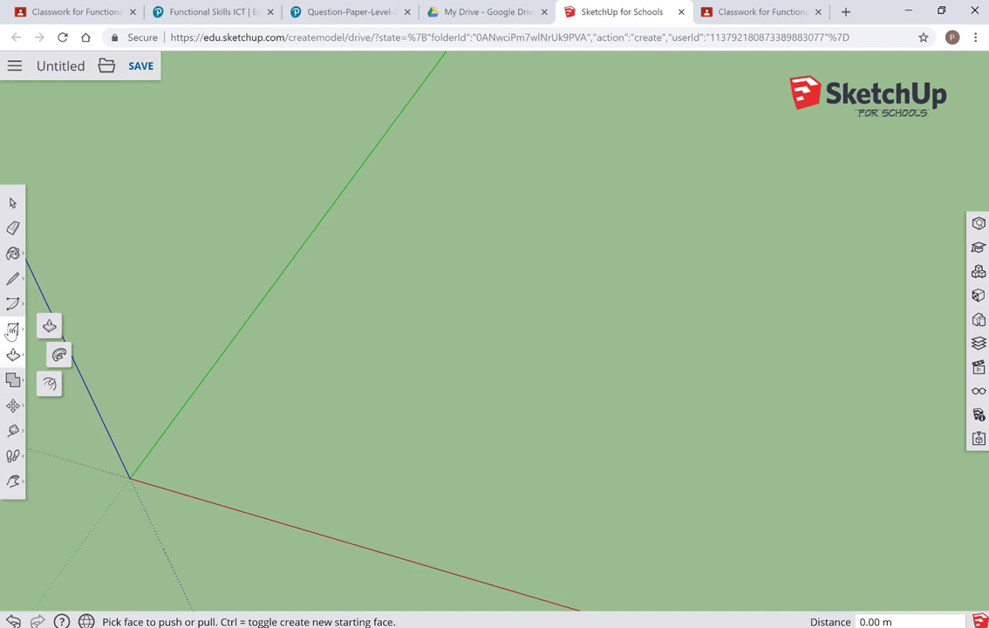
{"action": "left_click", "coordinate": [14, 329]}
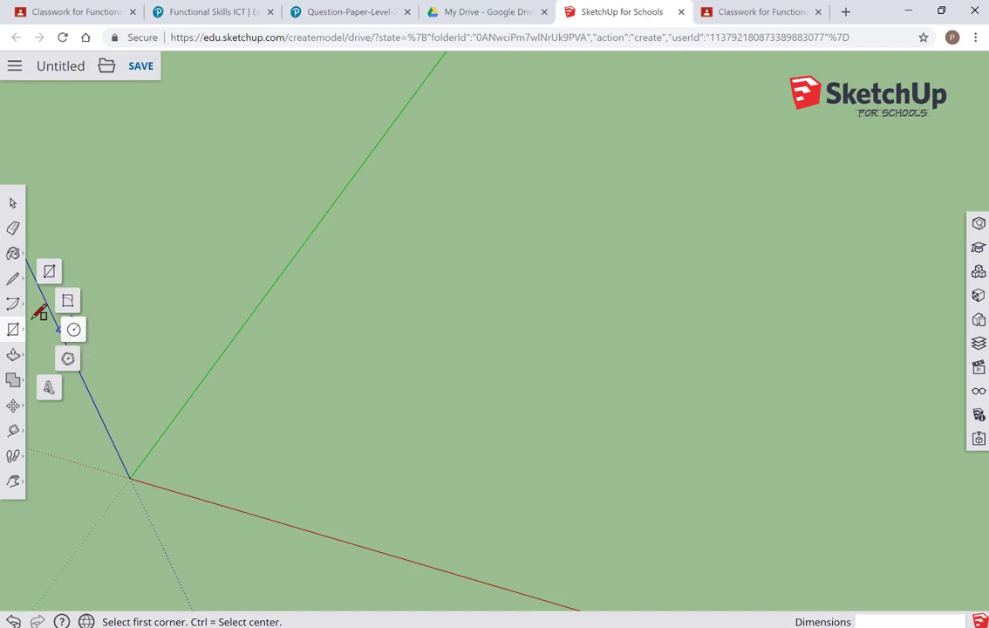
{"action": "left_click", "coordinate": [12, 281]}
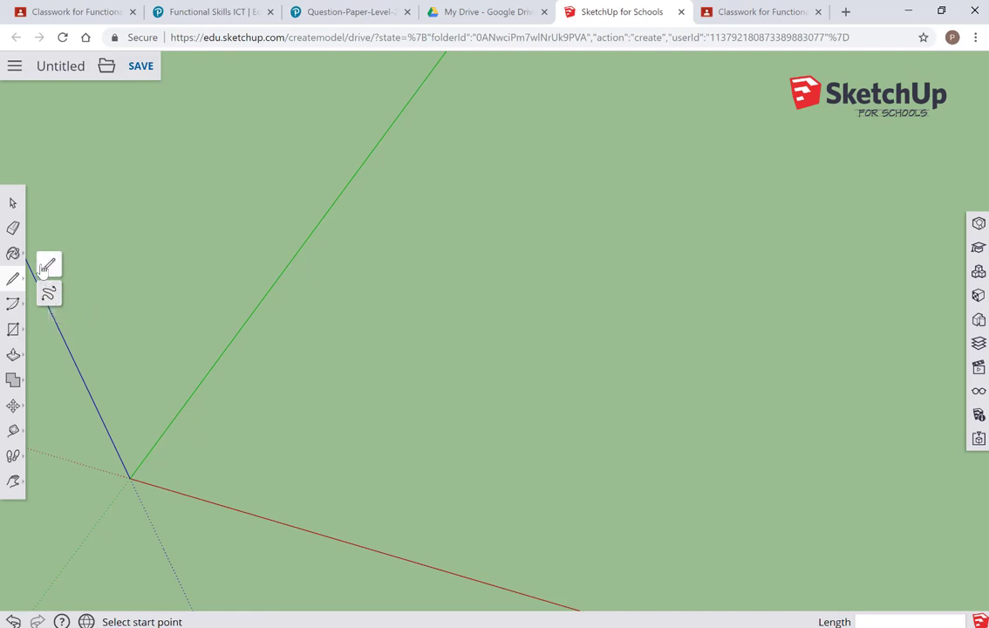
{"action": "left_click", "coordinate": [14, 331]}
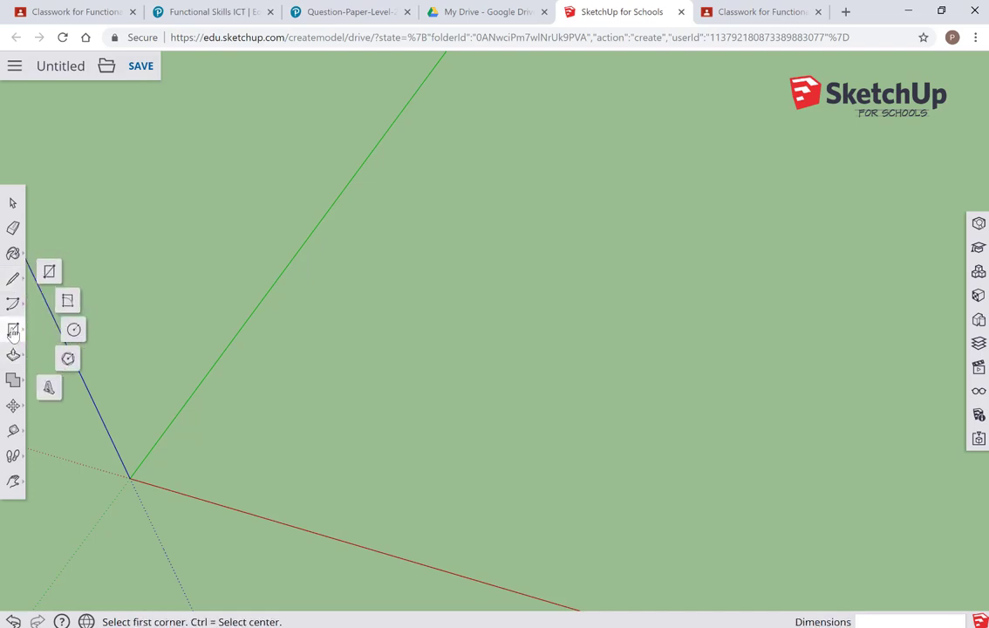
{"action": "left_click", "coordinate": [75, 332]}
{"action": "left_click", "coordinate": [279, 381]}
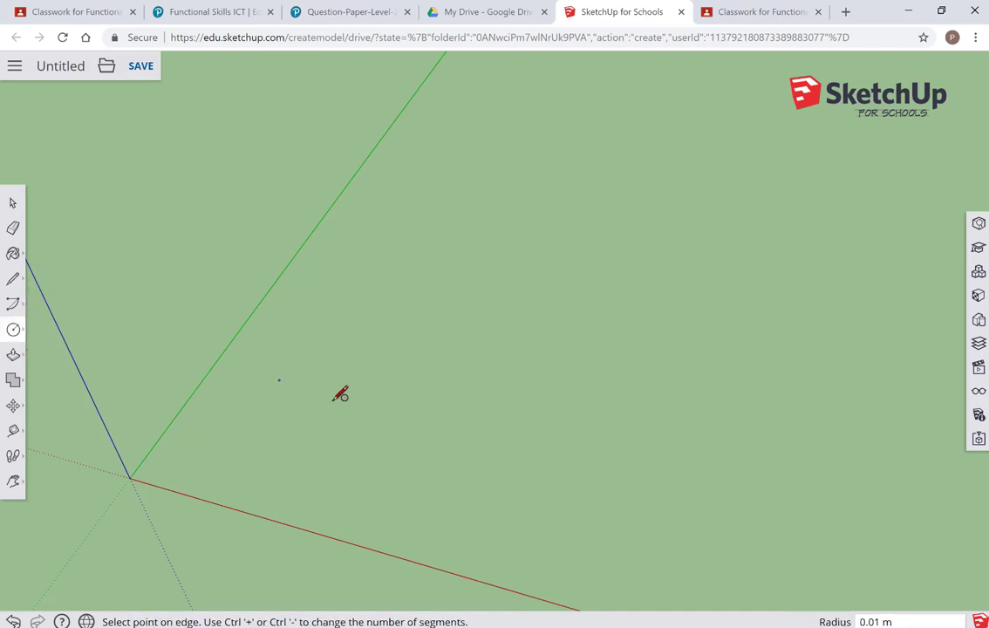
{"action": "left_click", "coordinate": [389, 407]}
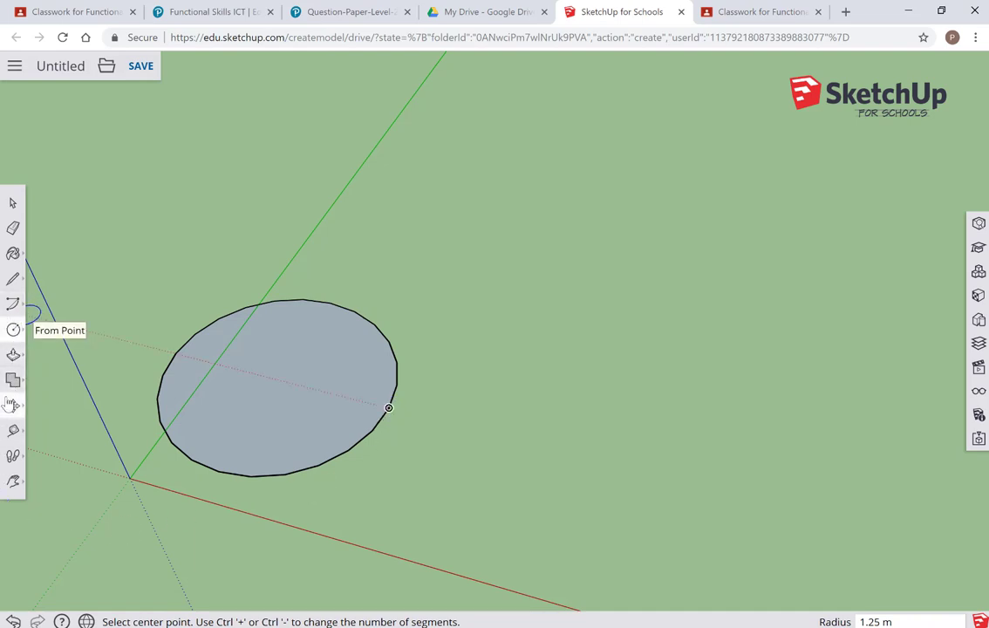
{"action": "left_click", "coordinate": [12, 357]}
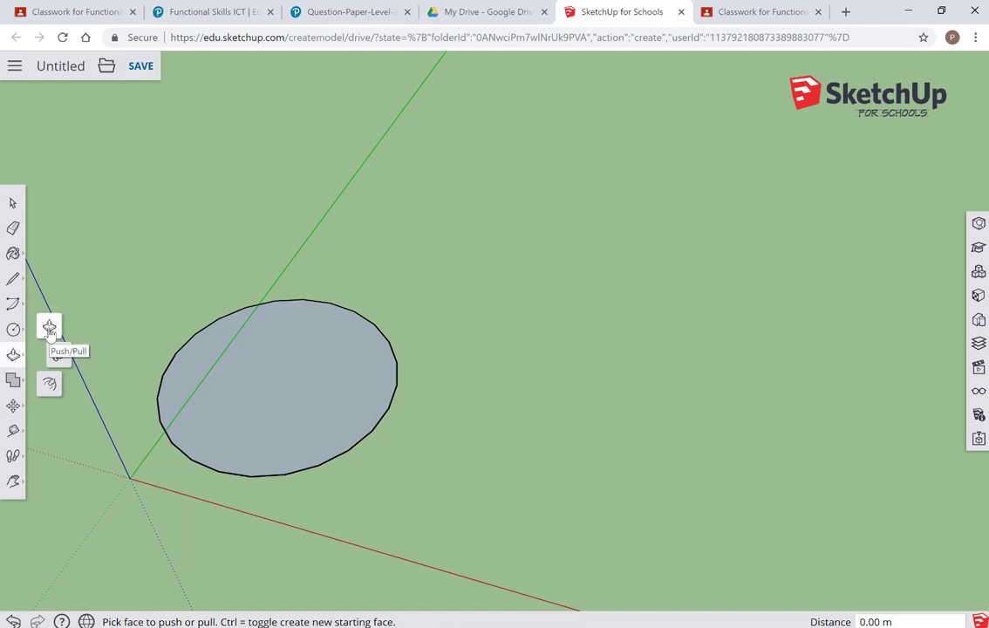
Extrude the circle 0.30 m into a solid disc and orbit the view to an angle.
{"action": "left_click", "coordinate": [50, 330]}
{"action": "left_click_drag", "start_coordinate": [203, 413], "coordinate": [238, 403]}
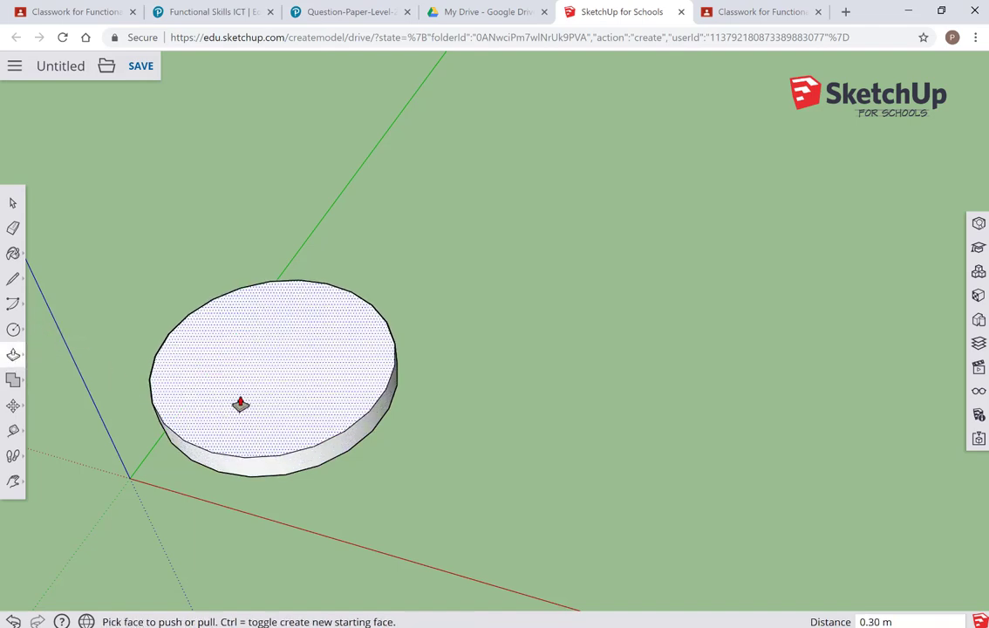
{"action": "left_click", "coordinate": [12, 482]}
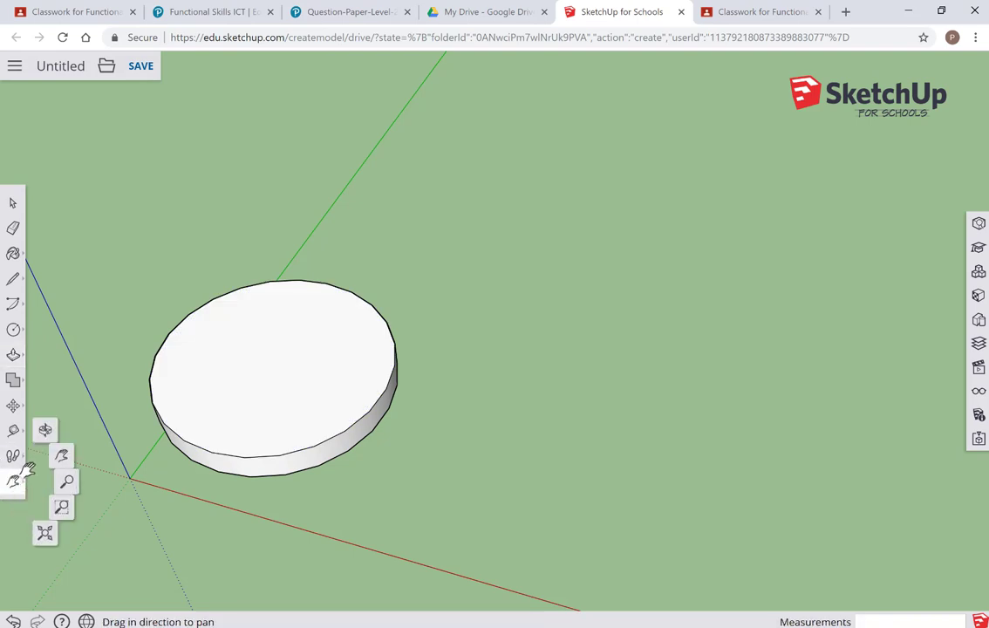
{"action": "left_click", "coordinate": [45, 421]}
{"action": "left_click_drag", "start_coordinate": [165, 486], "coordinate": [229, 524]}
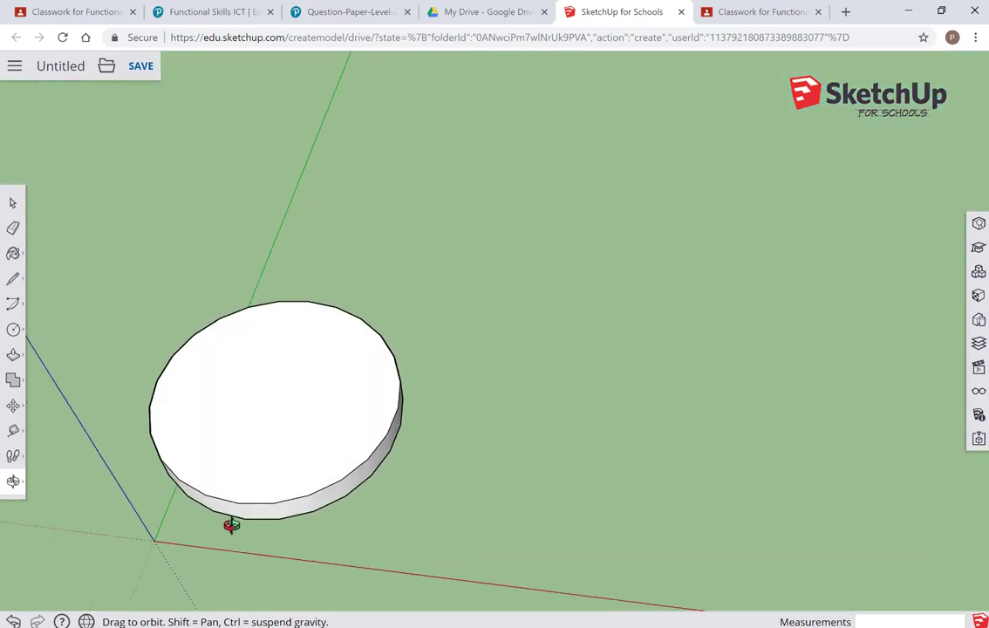
Add 3D text of the owner's name plus 'keys' onto the disc's top face.
{"action": "left_click", "coordinate": [13, 329]}
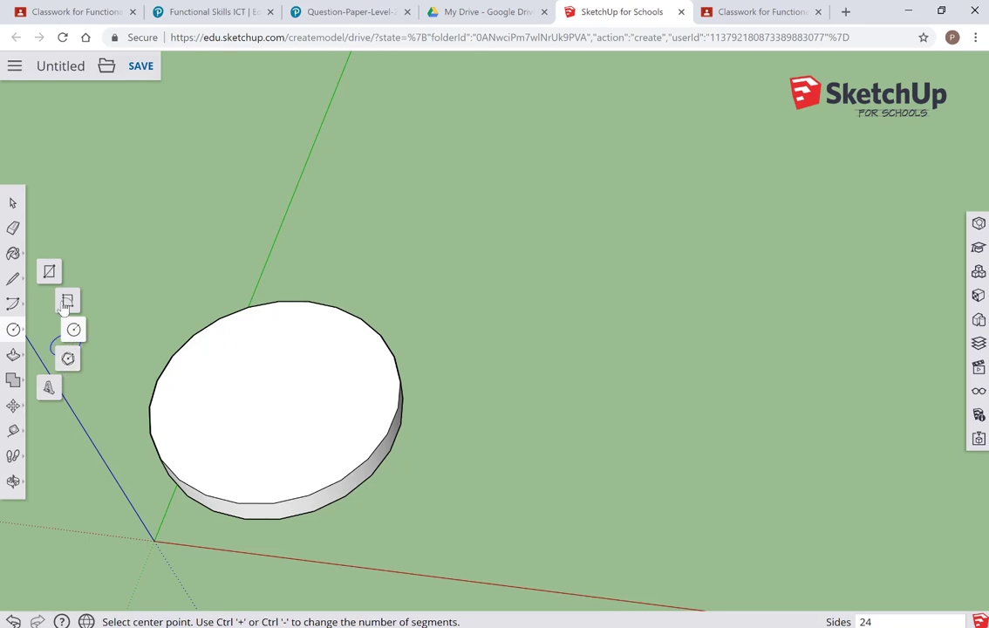
{"action": "left_click", "coordinate": [48, 388]}
{"action": "left_click", "coordinate": [455, 259]}
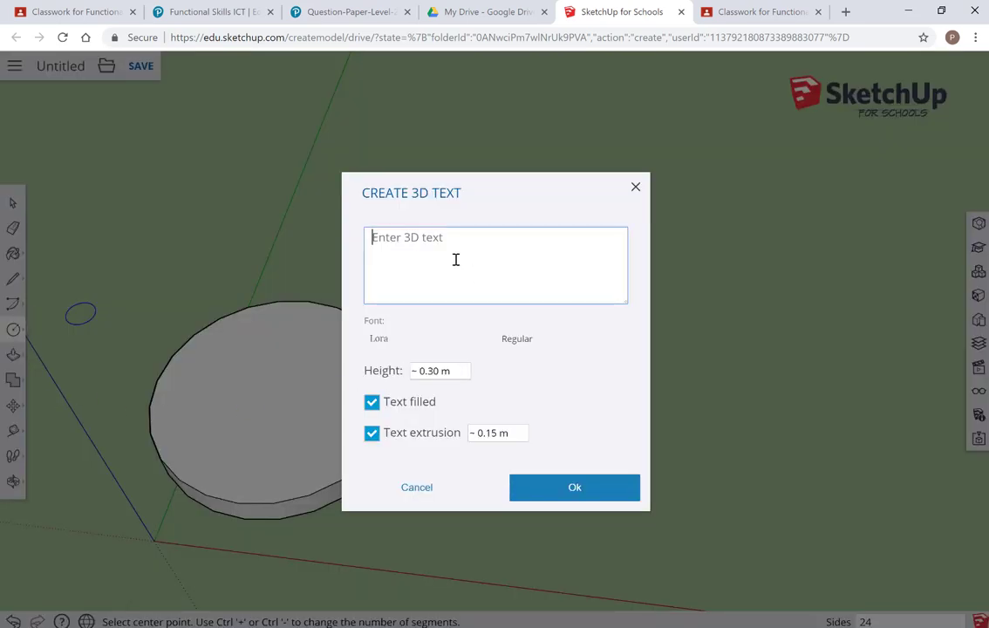
{"action": "type", "text": "Mr Adams' keys"}
{"action": "left_click", "coordinate": [563, 486]}
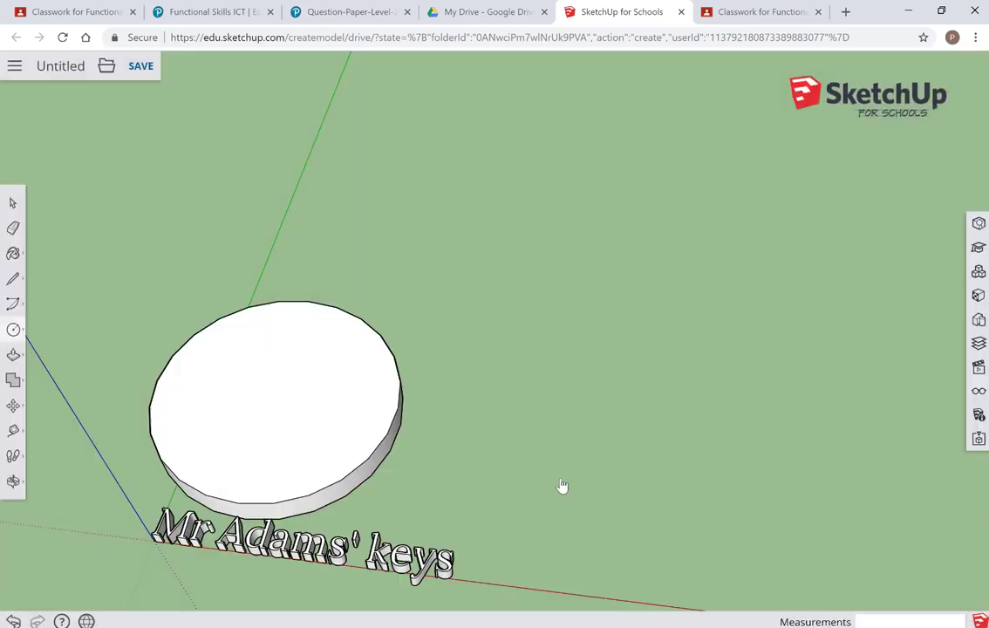
{"action": "left_click", "coordinate": [168, 397]}
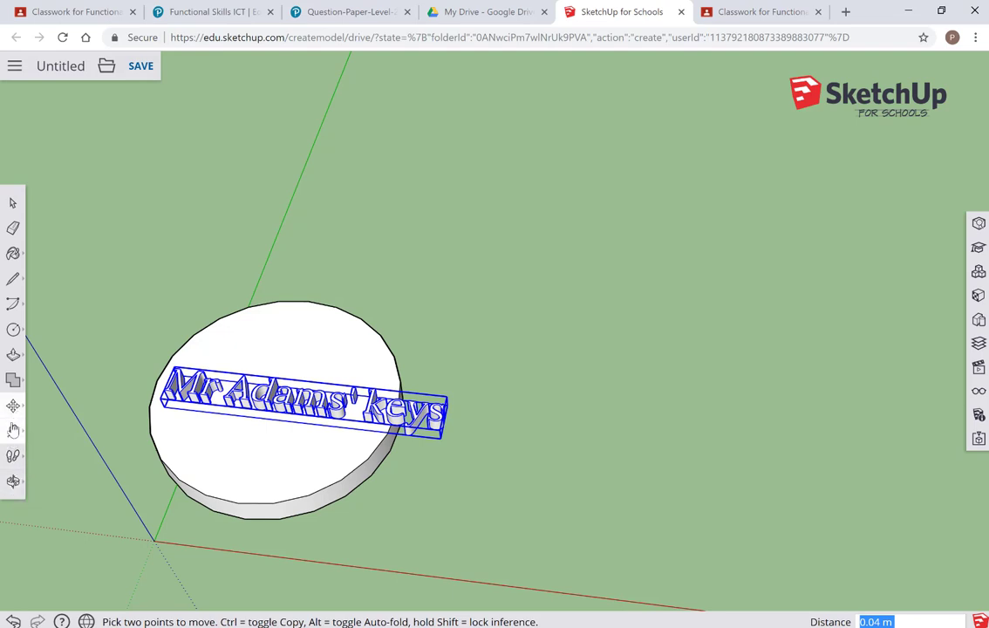
Scale the 3D text group down uniformly to about 0.77 to fit the disc top.
{"action": "left_click", "coordinate": [14, 433]}
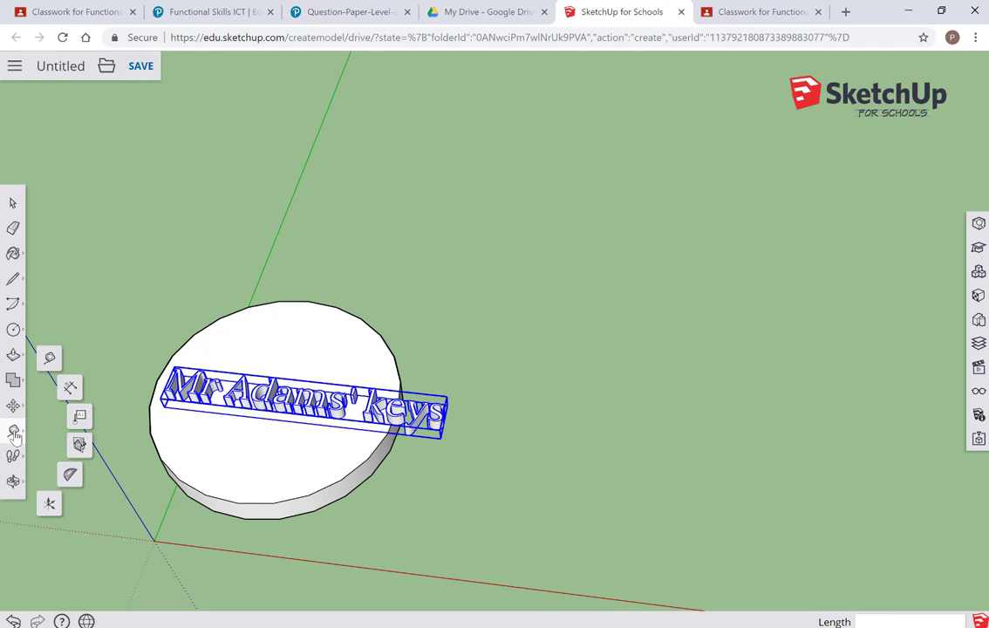
{"action": "left_click", "coordinate": [14, 408]}
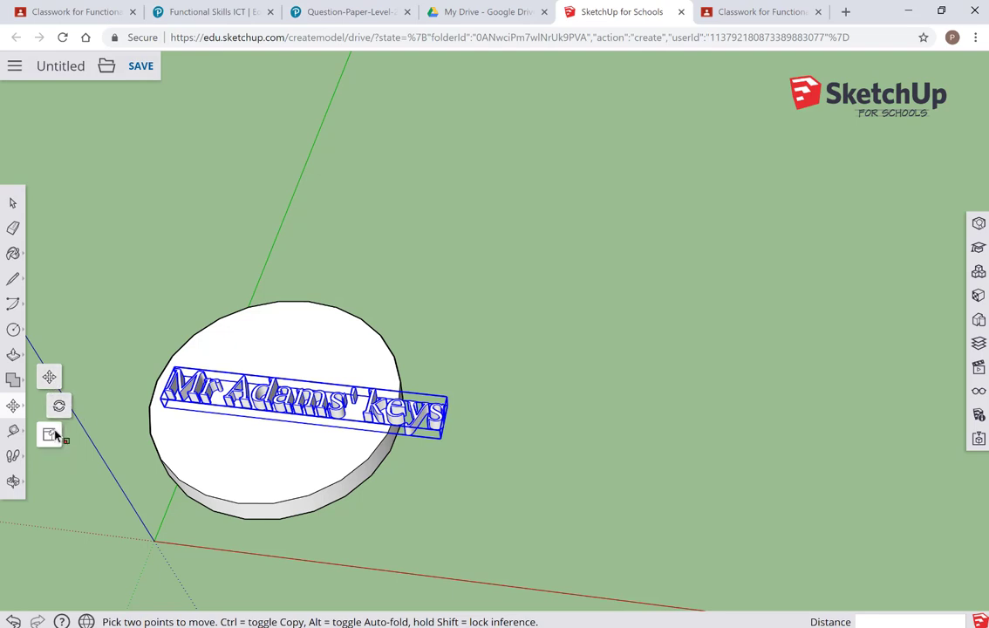
{"action": "left_click", "coordinate": [49, 436]}
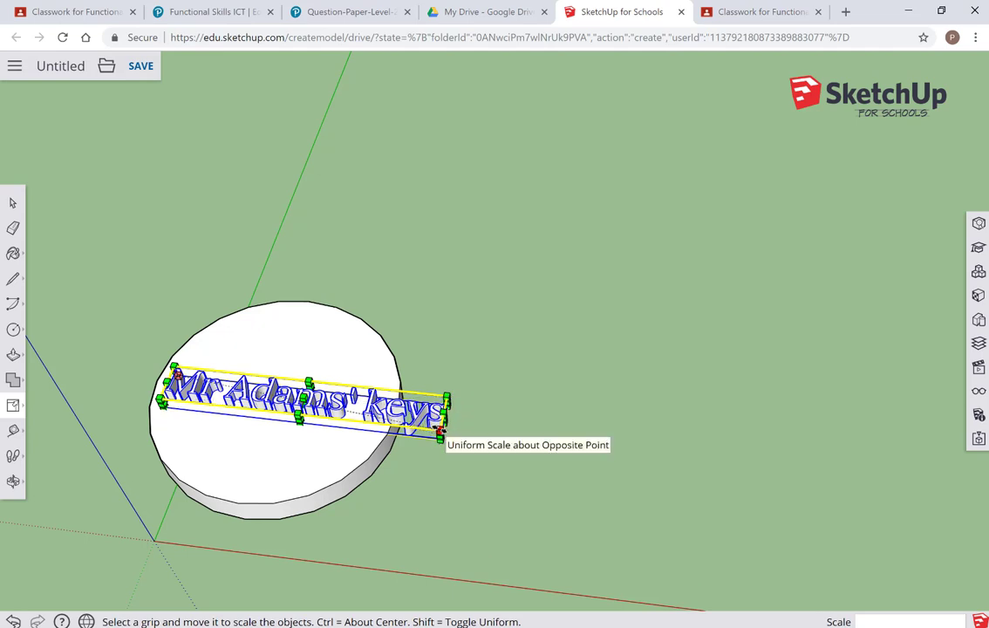
{"action": "left_click_drag", "start_coordinate": [451, 442], "coordinate": [378, 415]}
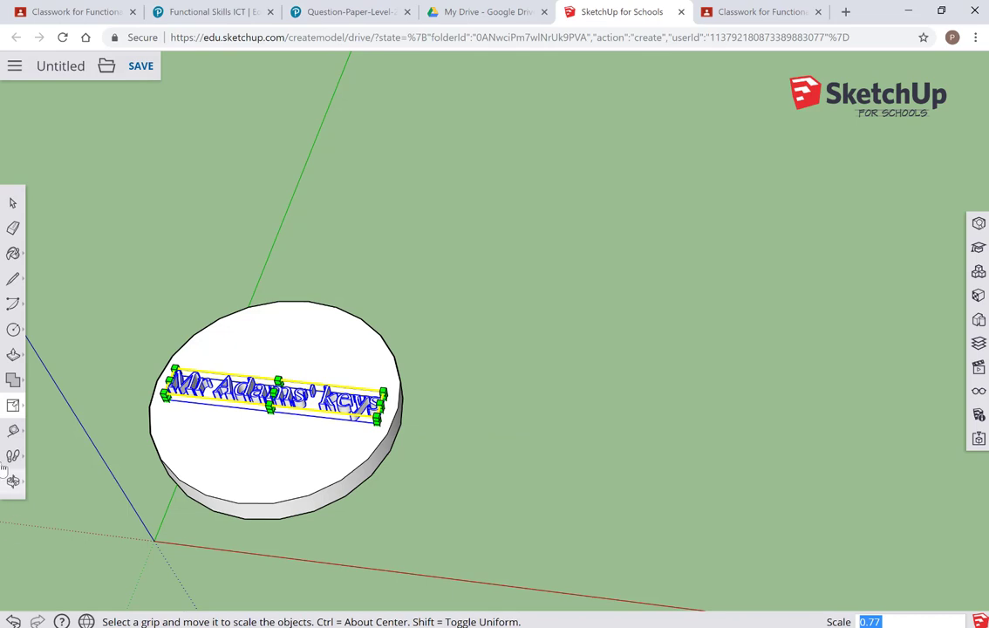
{"action": "left_click", "coordinate": [14, 332]}
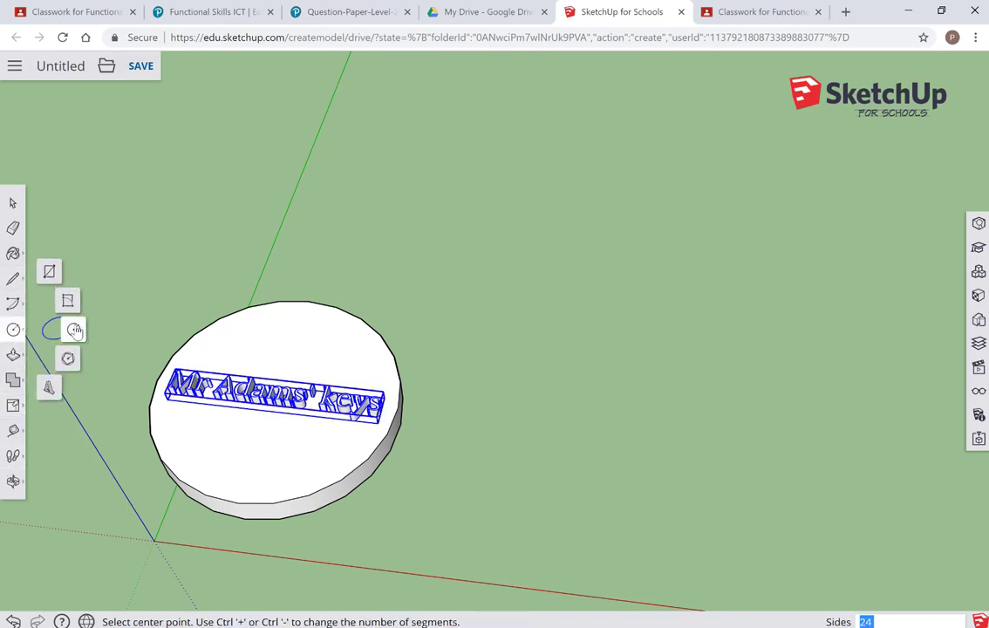
Draw a 0.22 m radius circle above the text and push it down 0.31 m through the disc.
{"action": "left_click", "coordinate": [54, 329]}
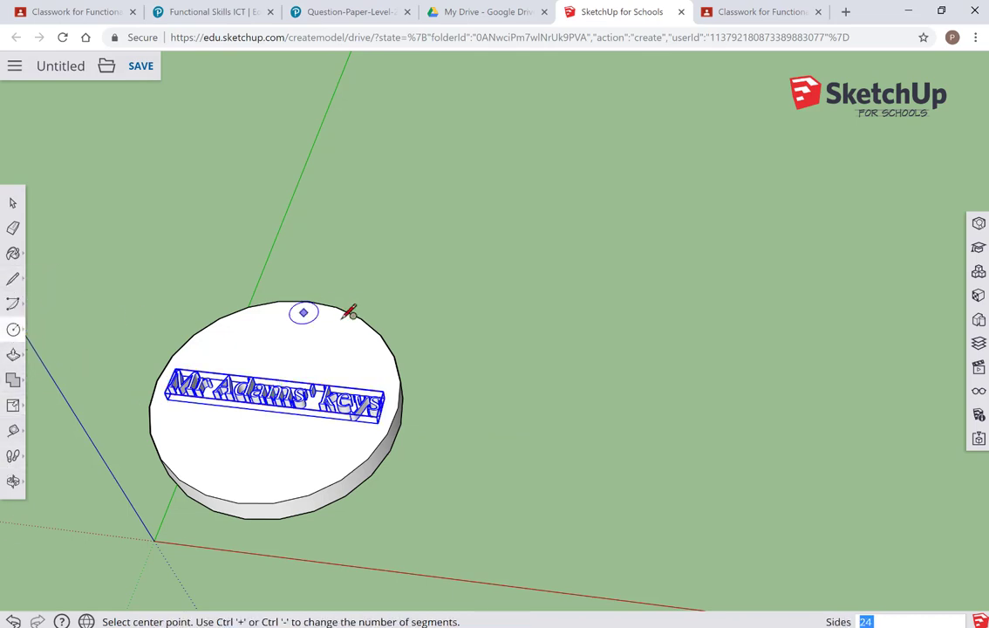
{"action": "left_click", "coordinate": [286, 329]}
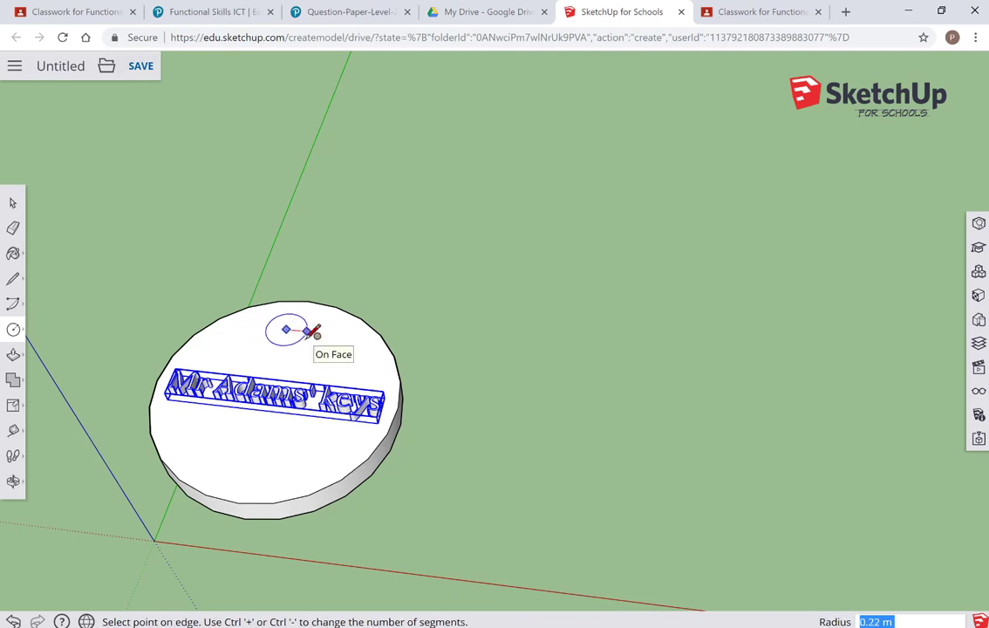
{"action": "left_click", "coordinate": [306, 335]}
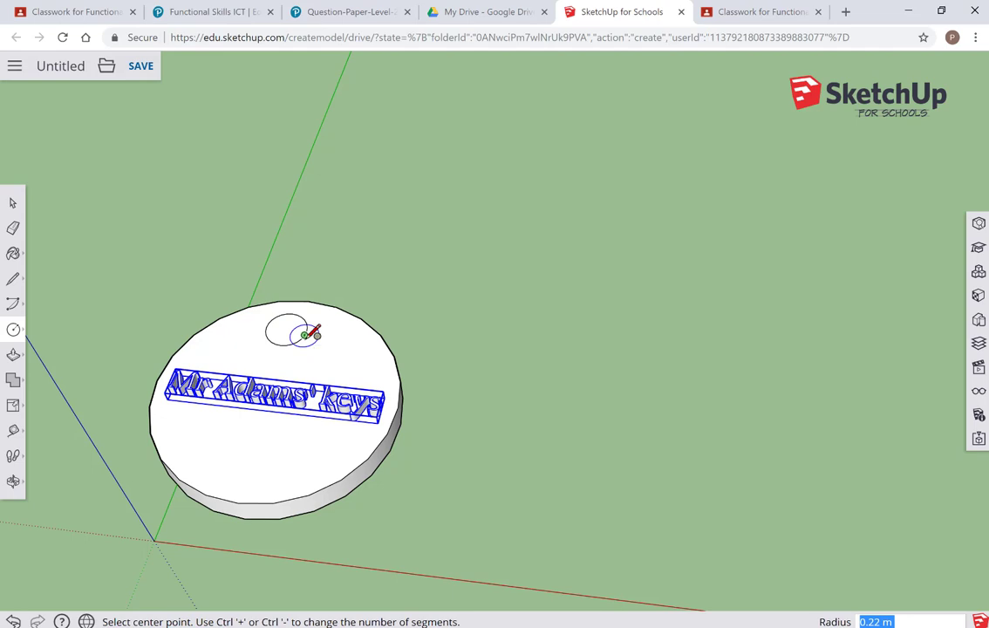
{"action": "left_click", "coordinate": [13, 356]}
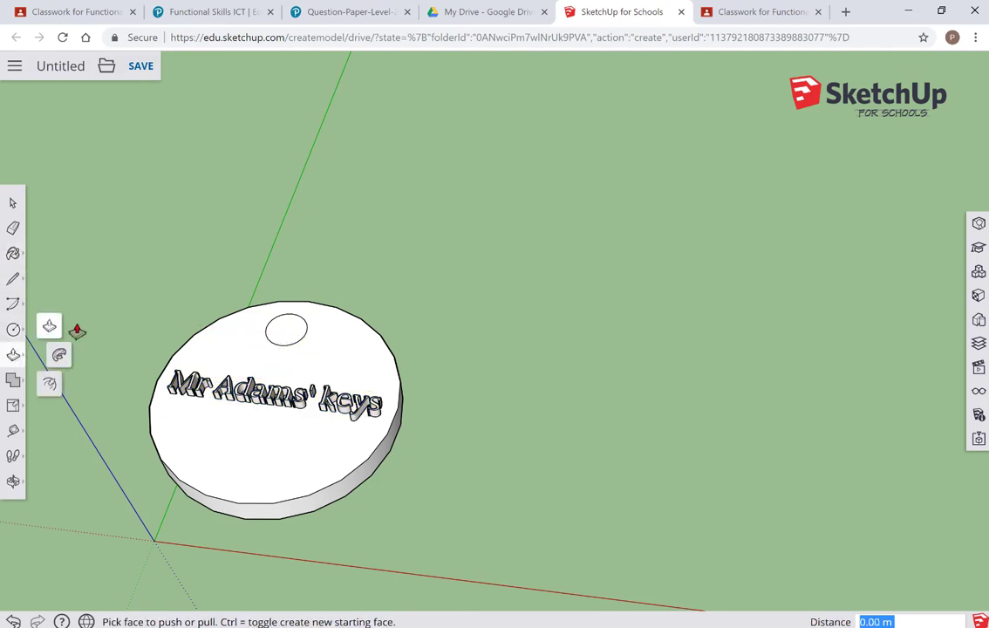
{"action": "left_click", "coordinate": [285, 336]}
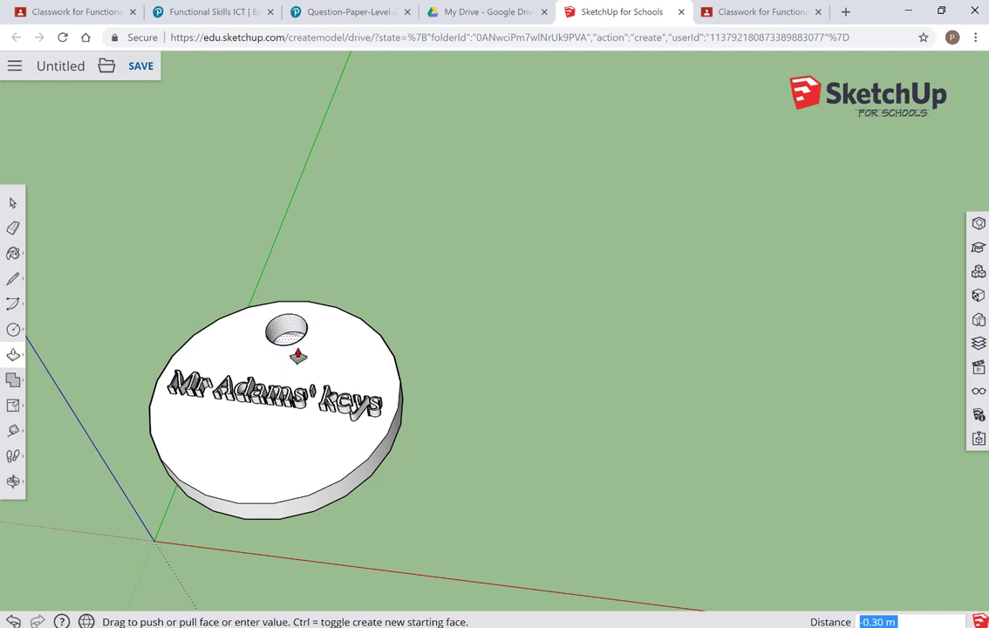
{"action": "left_click", "coordinate": [297, 355]}
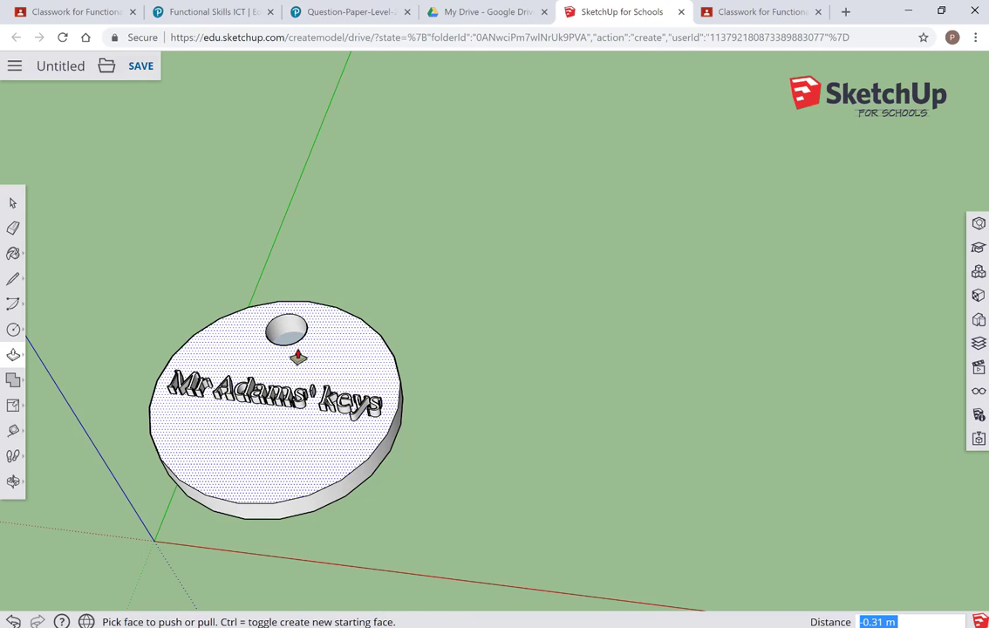
Show the model's export options, with STL listed under Direct Download.
{"action": "left_click", "coordinate": [106, 68]}
{"action": "mouse_move", "coordinate": [135, 193]}
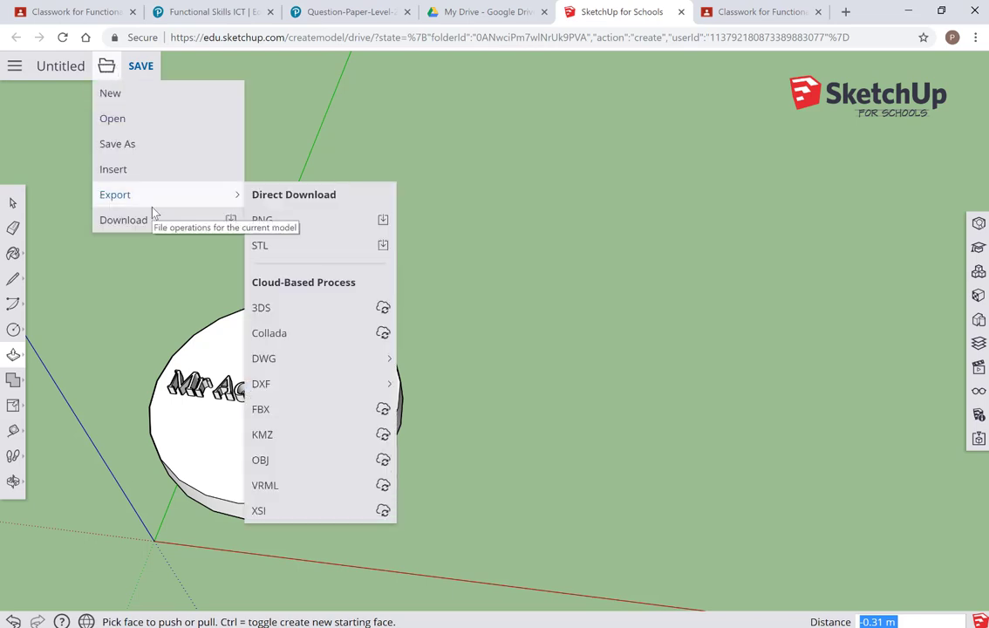